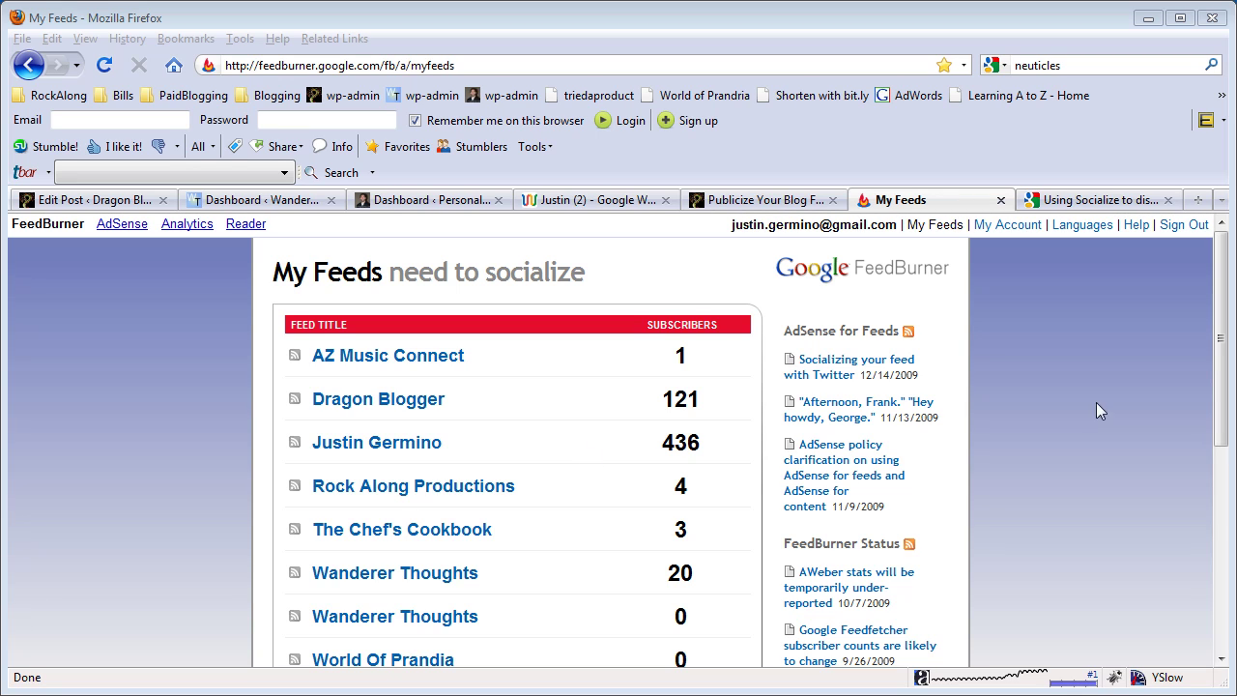
Open Dragon Blogger's Publicize Socialize page to review its Twitter link and Title-only posting
mouse_move(1216, 359)
mouse_down()
mouse_move(1216, 393)
mouse_move(1219, 382)
mouse_up()
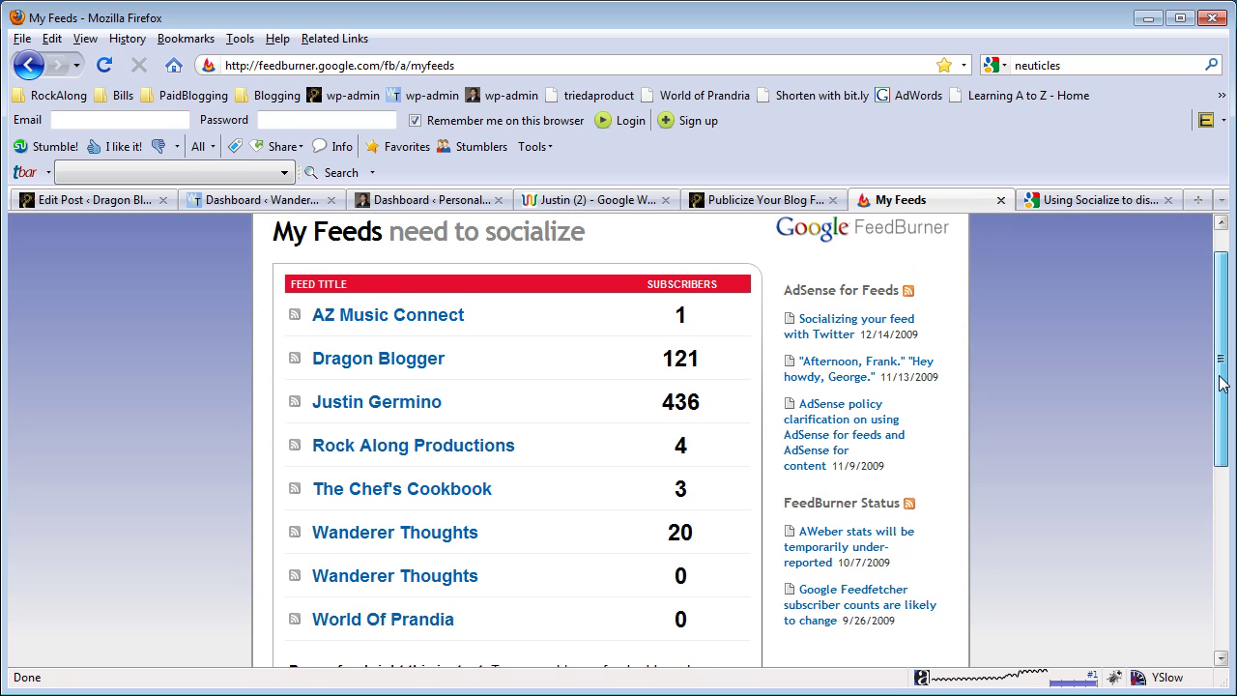
click(400, 365)
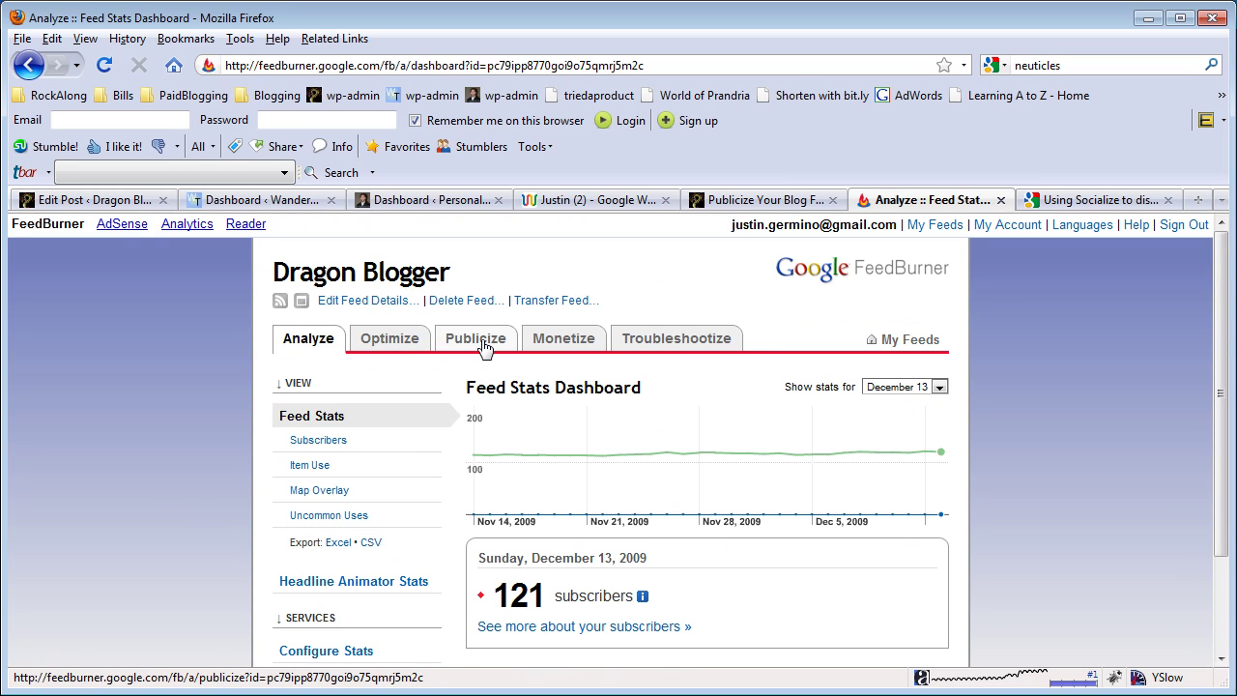
click(484, 346)
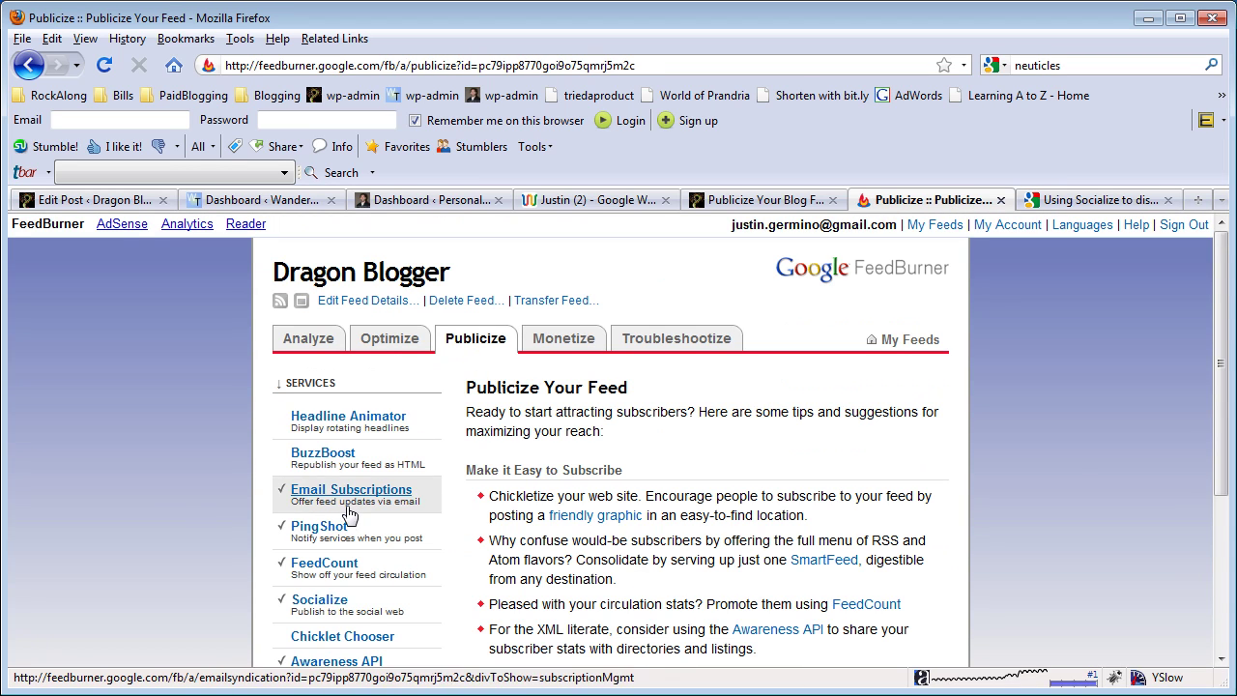
scroll(349, 514, down, 1)
click(339, 556)
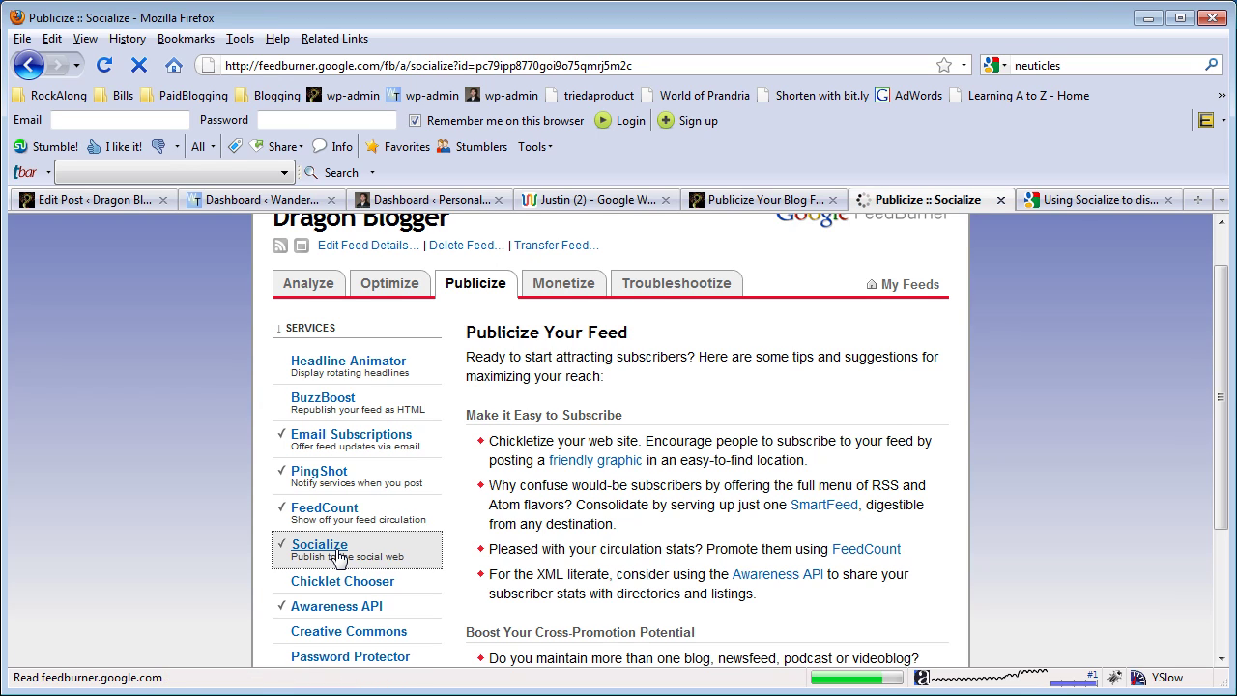
scroll(541, 455, down, 2)
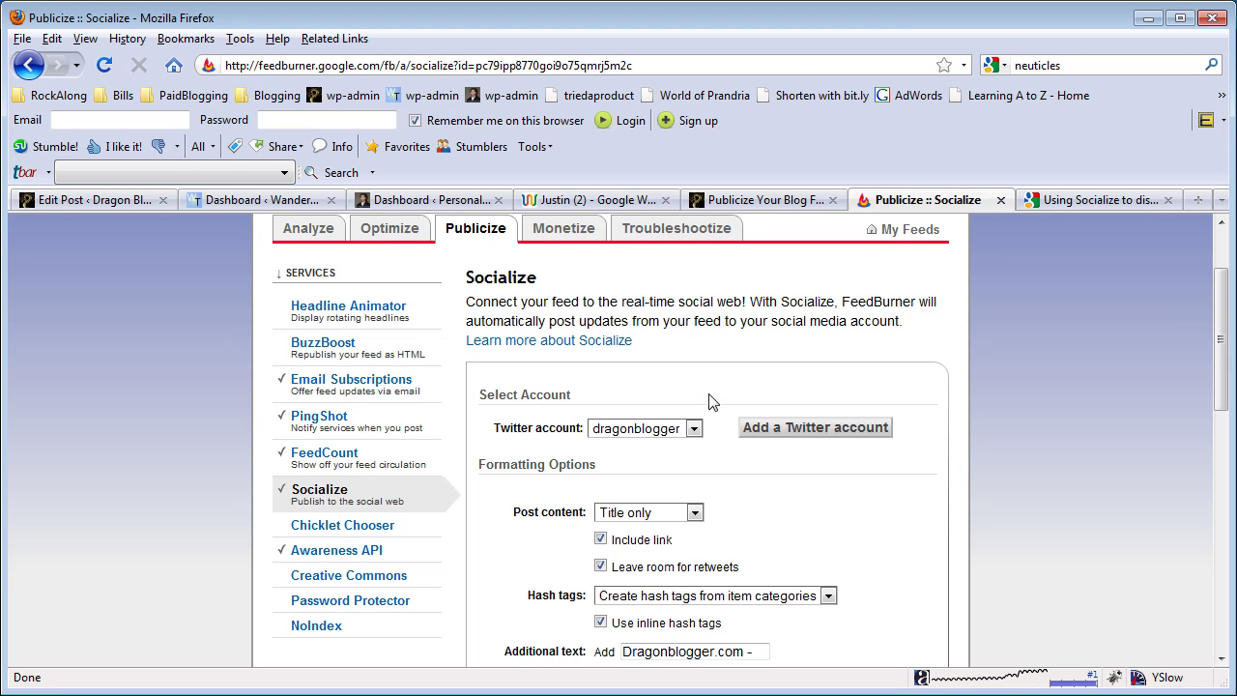
scroll(715, 391, down, 1)
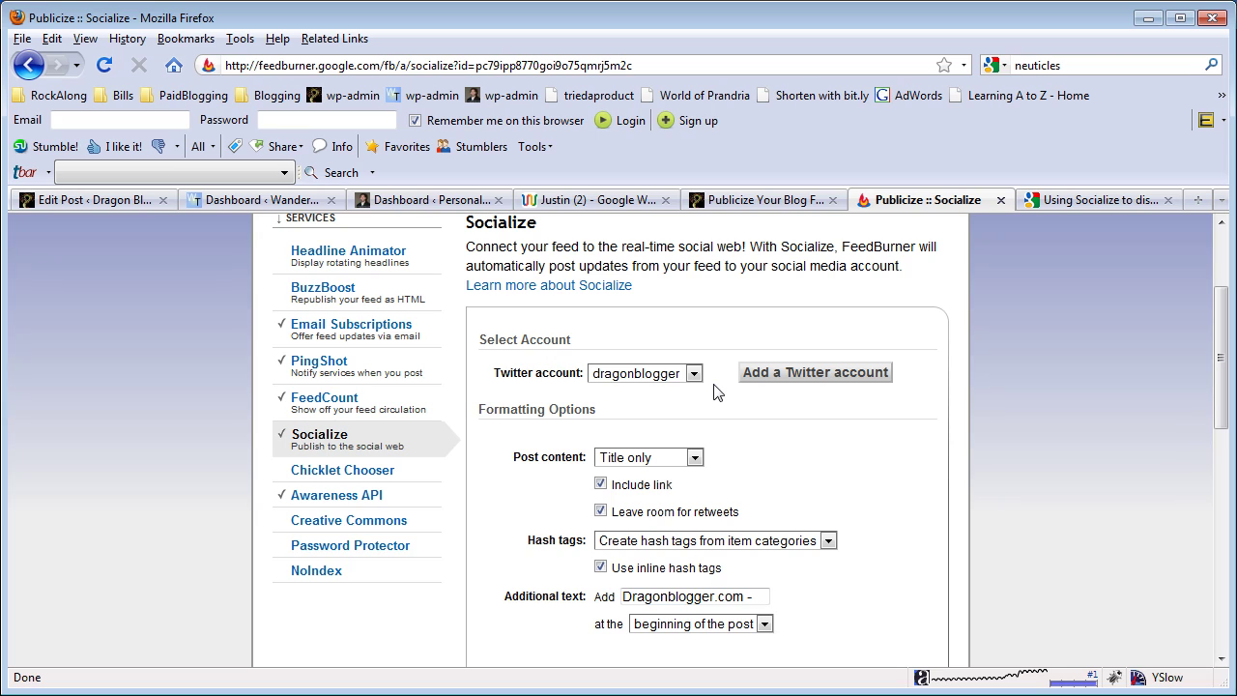
click(671, 382)
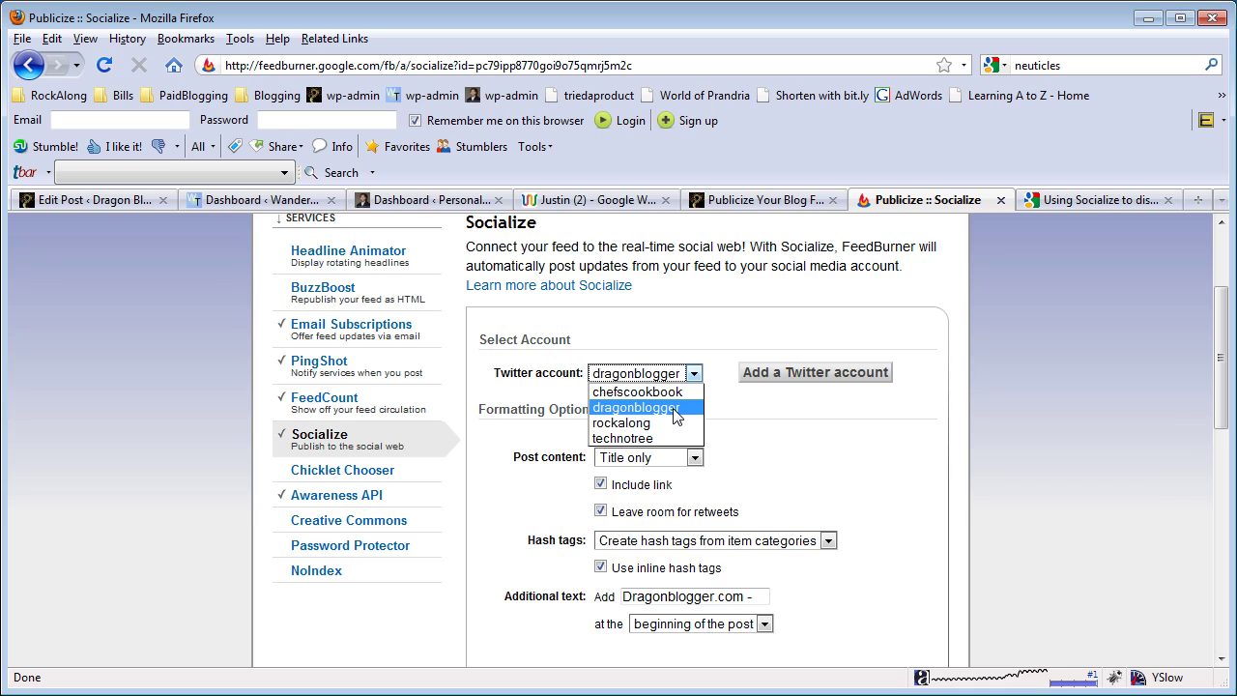
click(674, 414)
scroll(957, 468, down, 2)
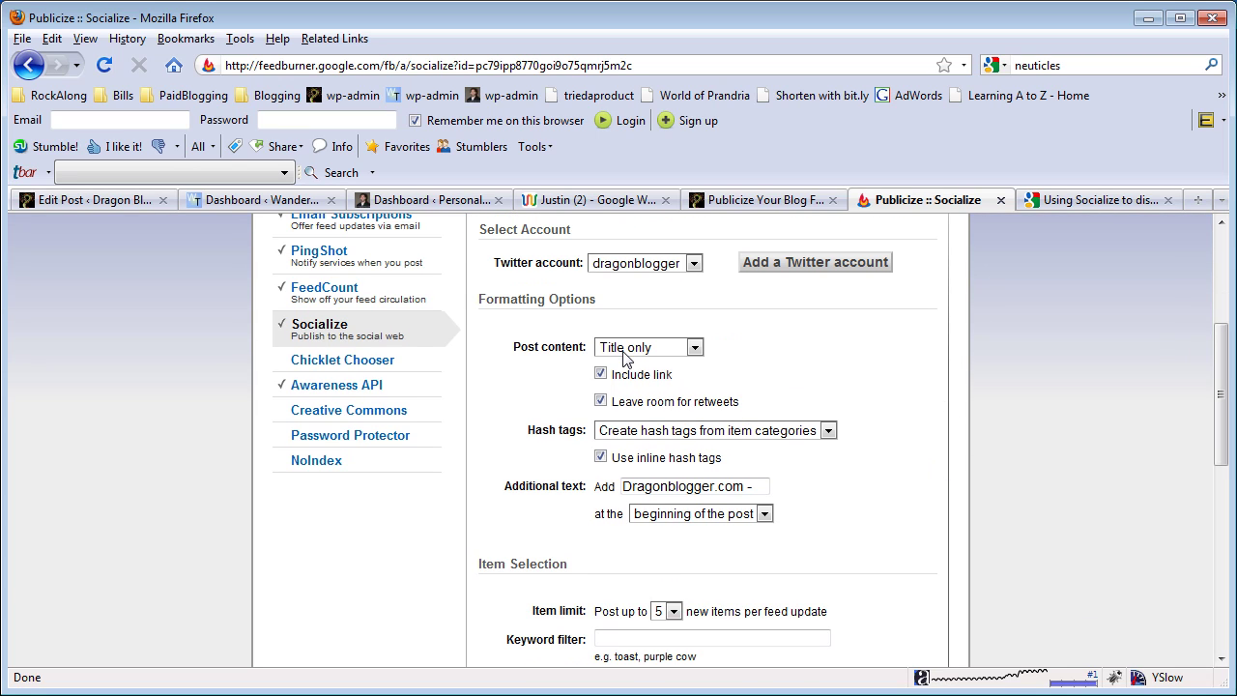
click(629, 357)
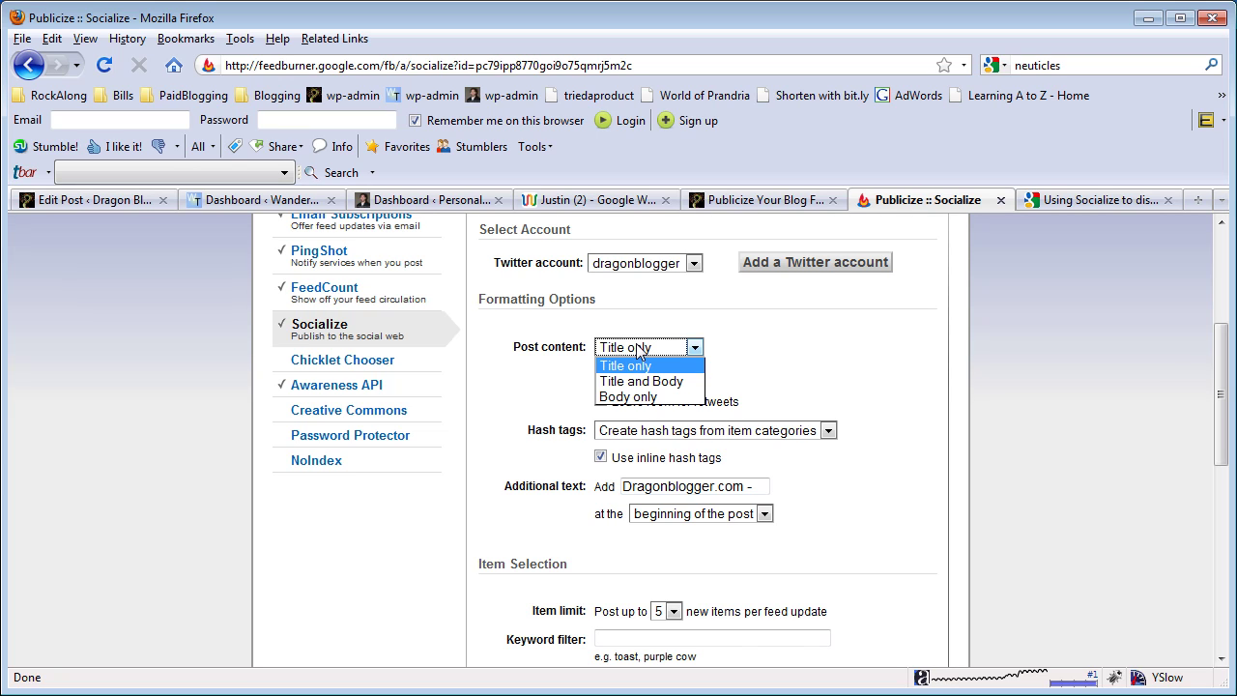
click(640, 353)
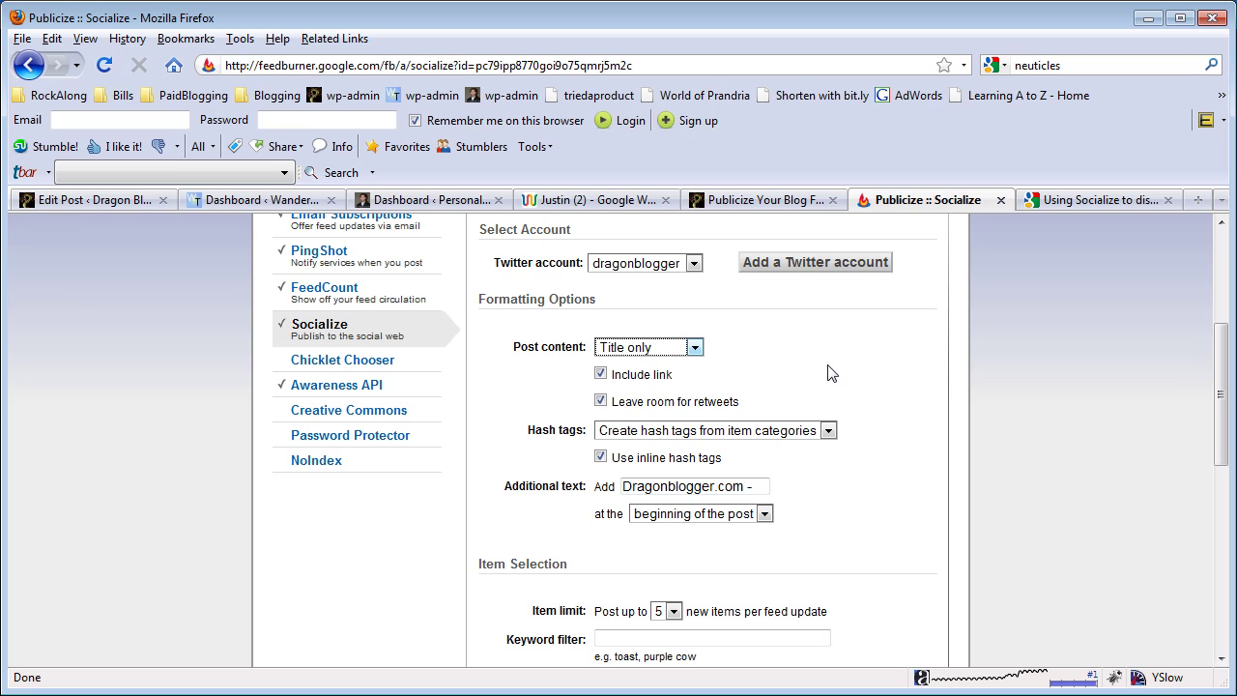
scroll(823, 387, down, 1)
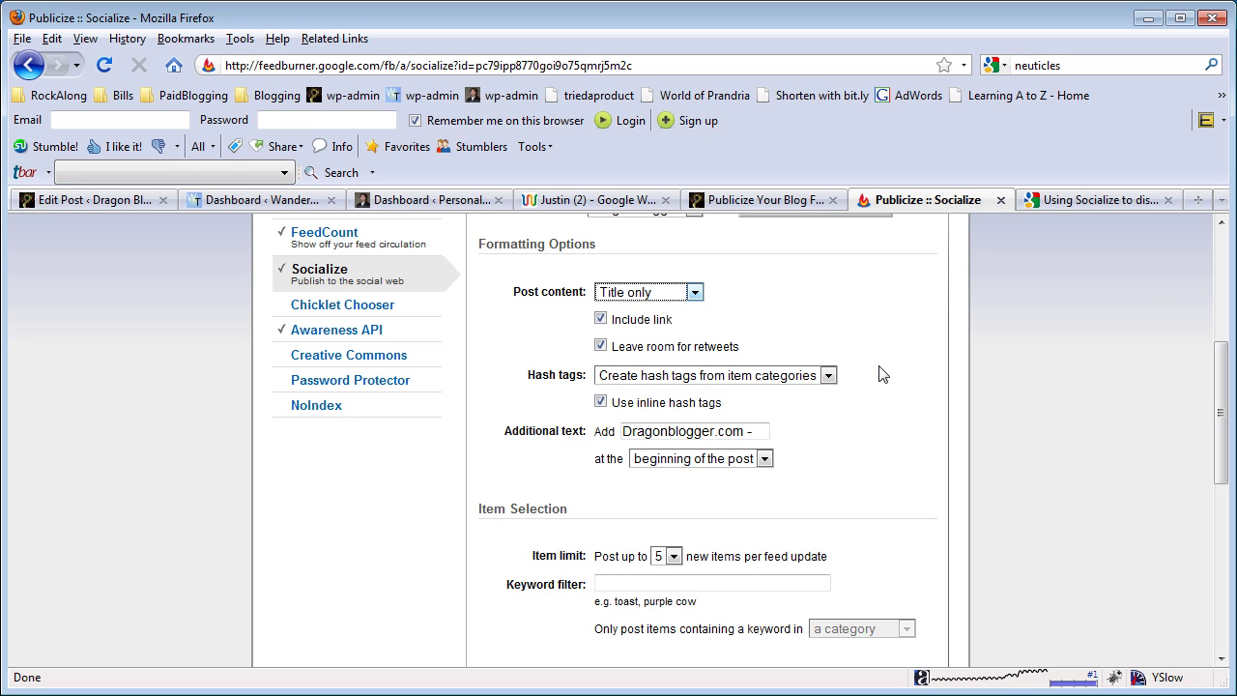
scroll(787, 447, down, 1)
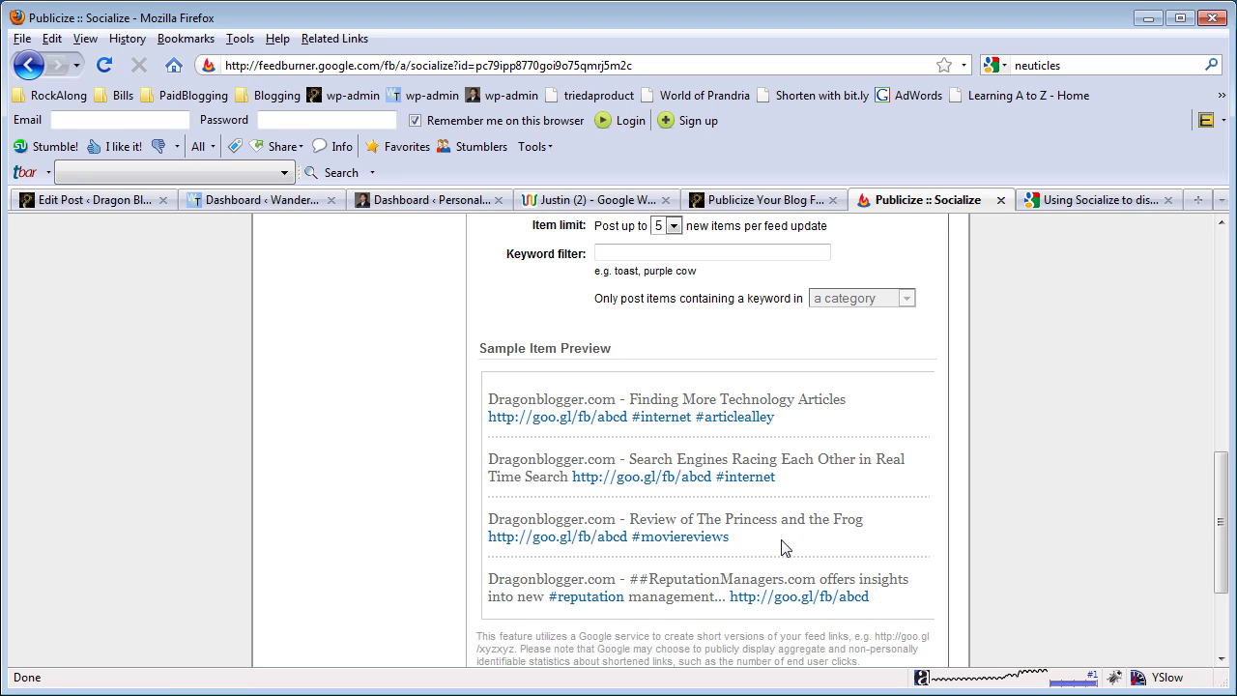
scroll(783, 548, up, 5)
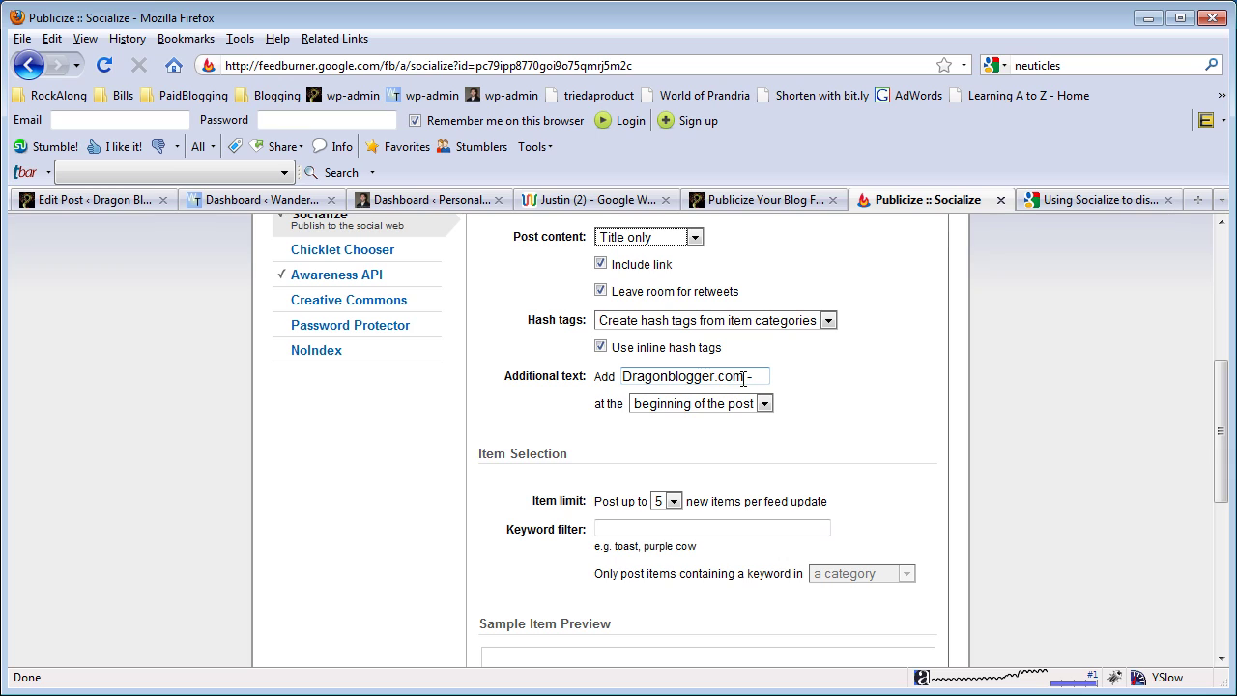
click(675, 406)
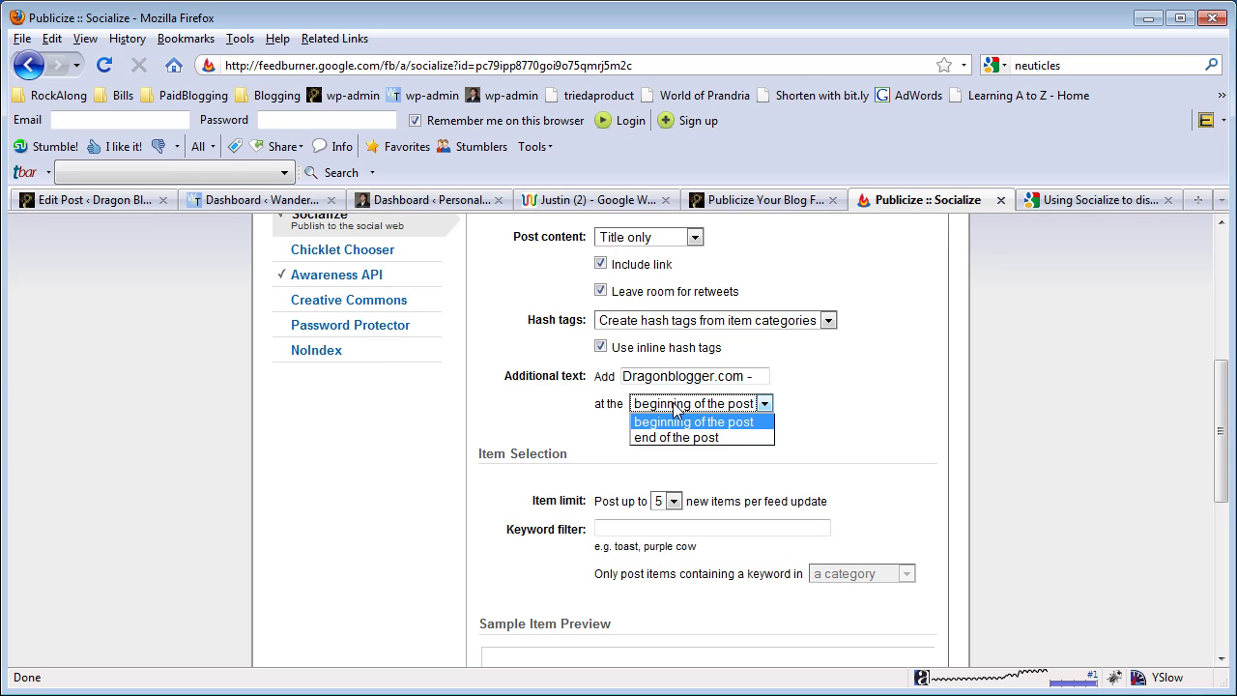
click(675, 409)
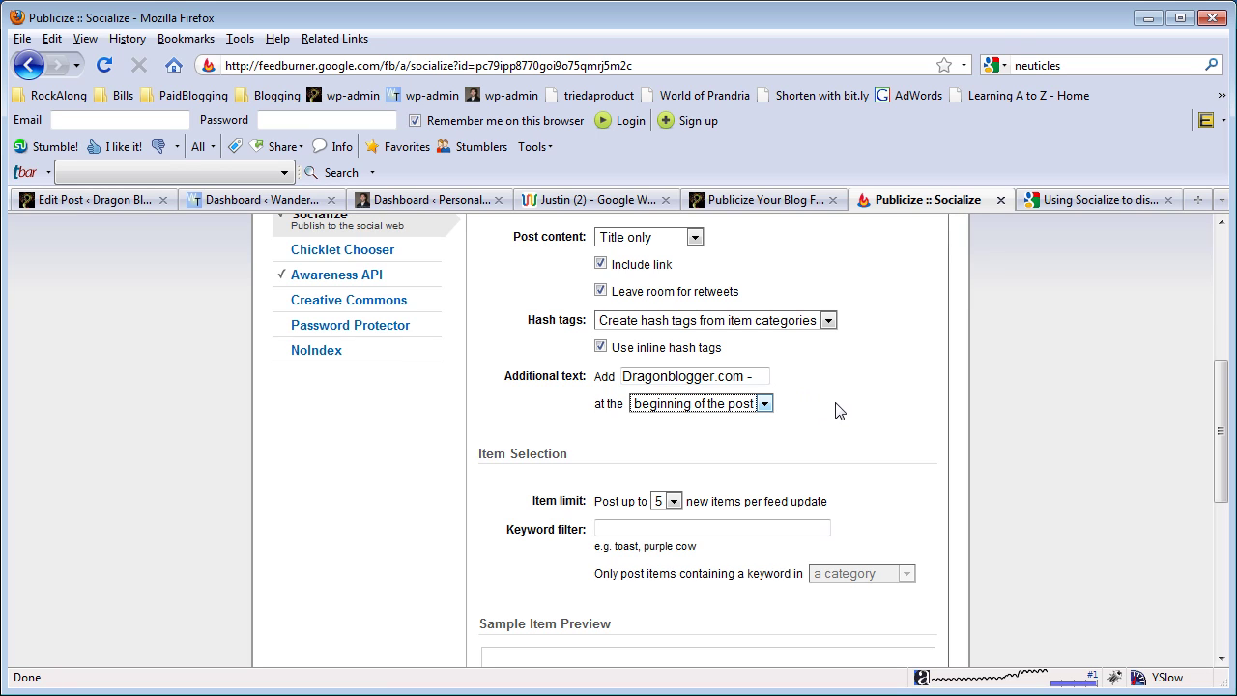
scroll(833, 412, down, 4)
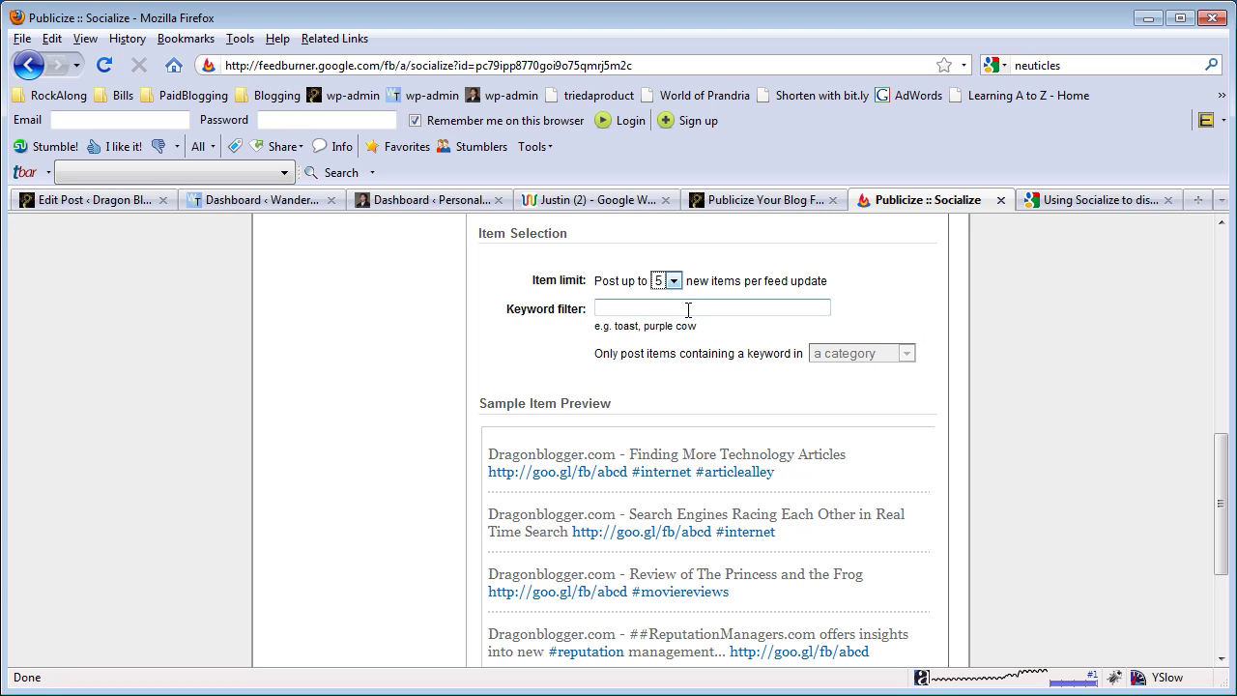
Enter 'technology' as the Socialize keyword filter, correcting the misspelling, to test the preview
click(689, 309)
text(tec)
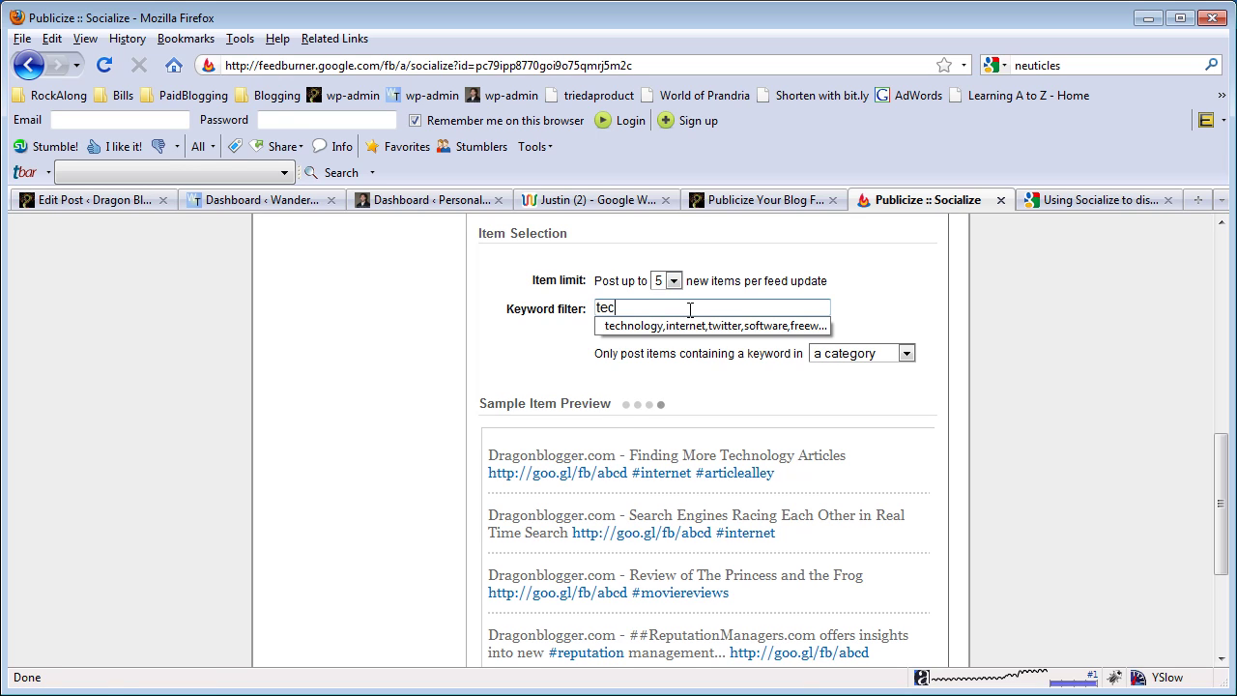
text(hnogol)
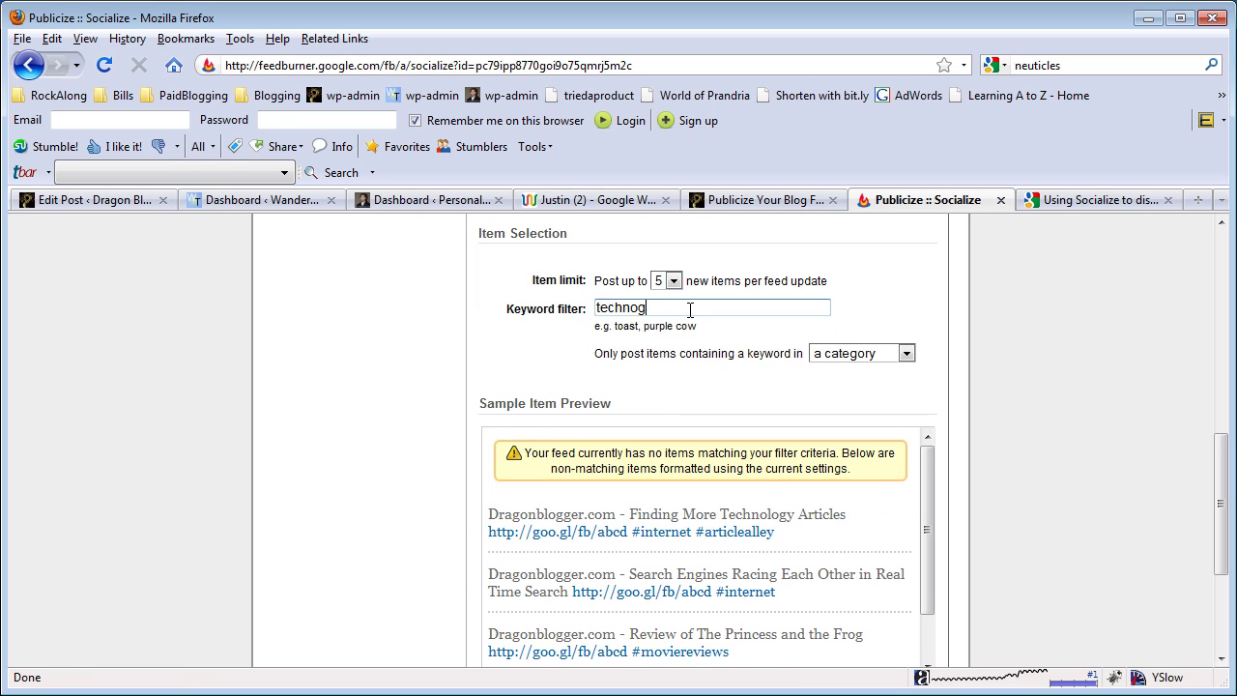
key(BackSpace)
key(BackSpace)
key(BackSpace)
text(logy)
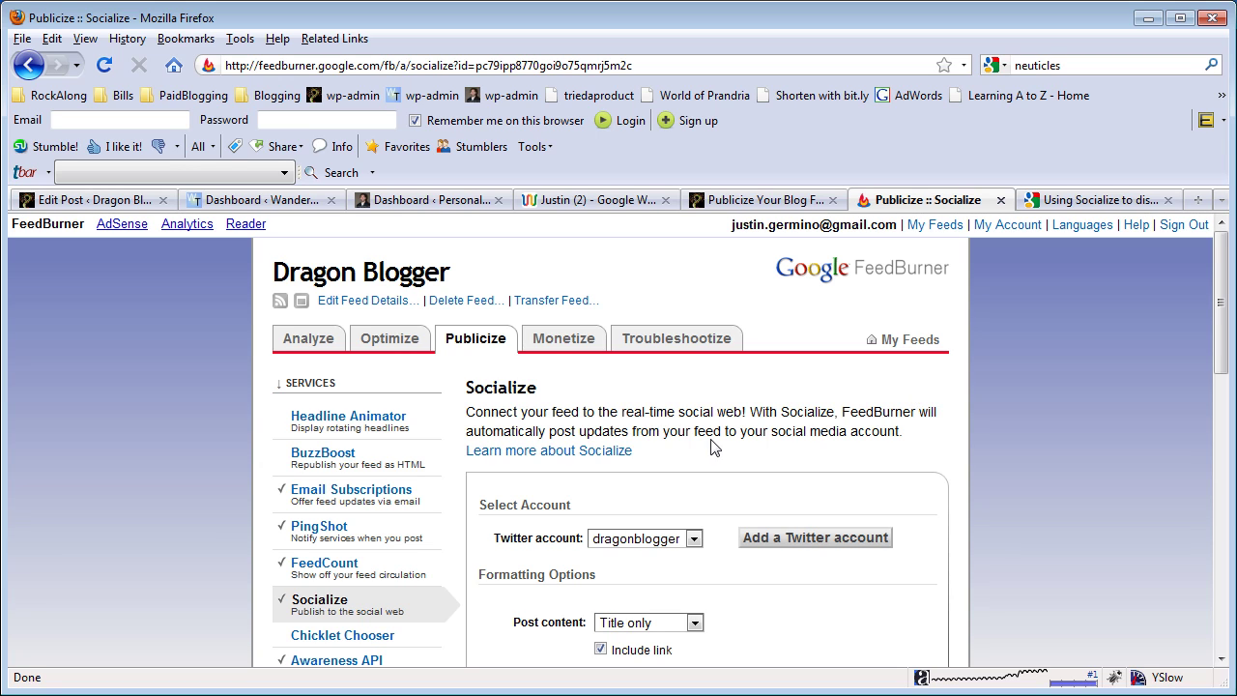
scroll(714, 447, down, 10)
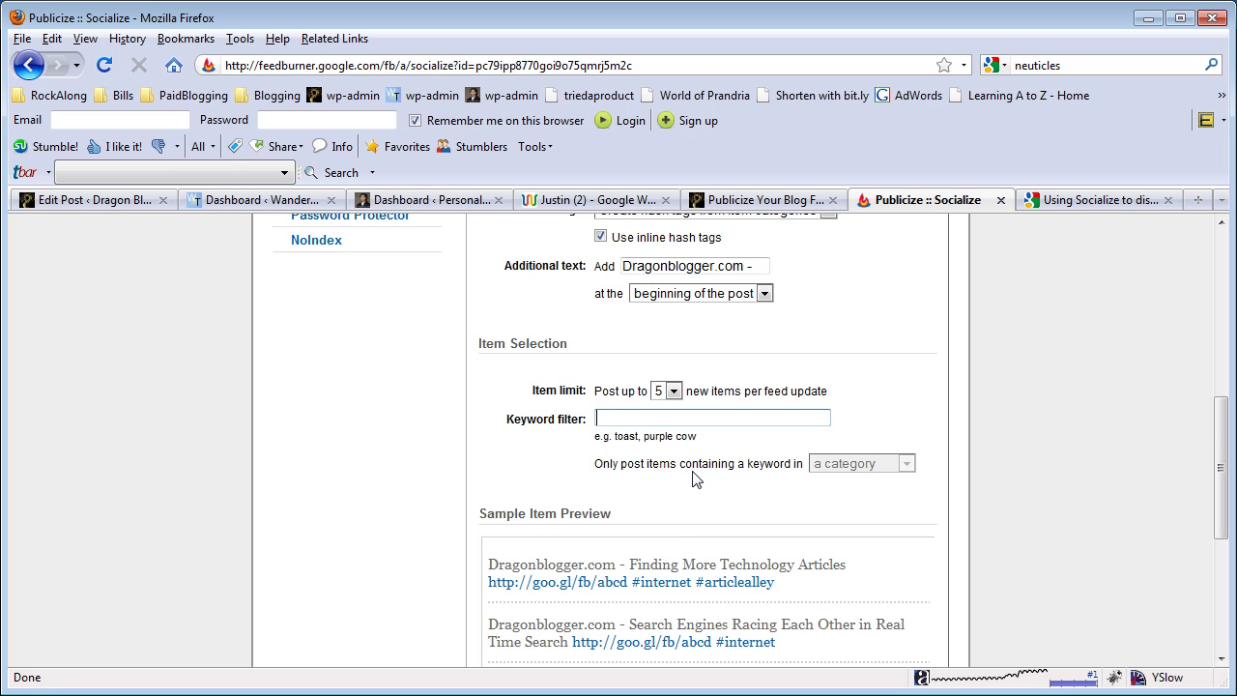
scroll(695, 479, up, 3)
scroll(689, 483, up, 2)
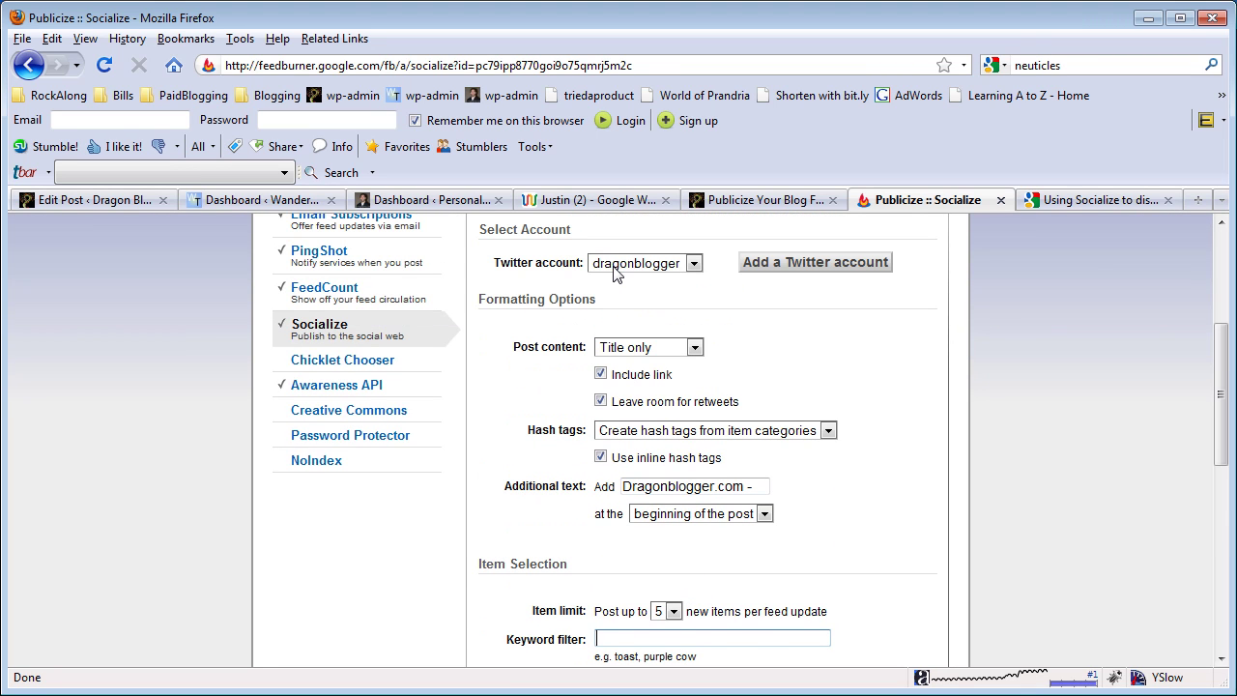
scroll(752, 420, down, 4)
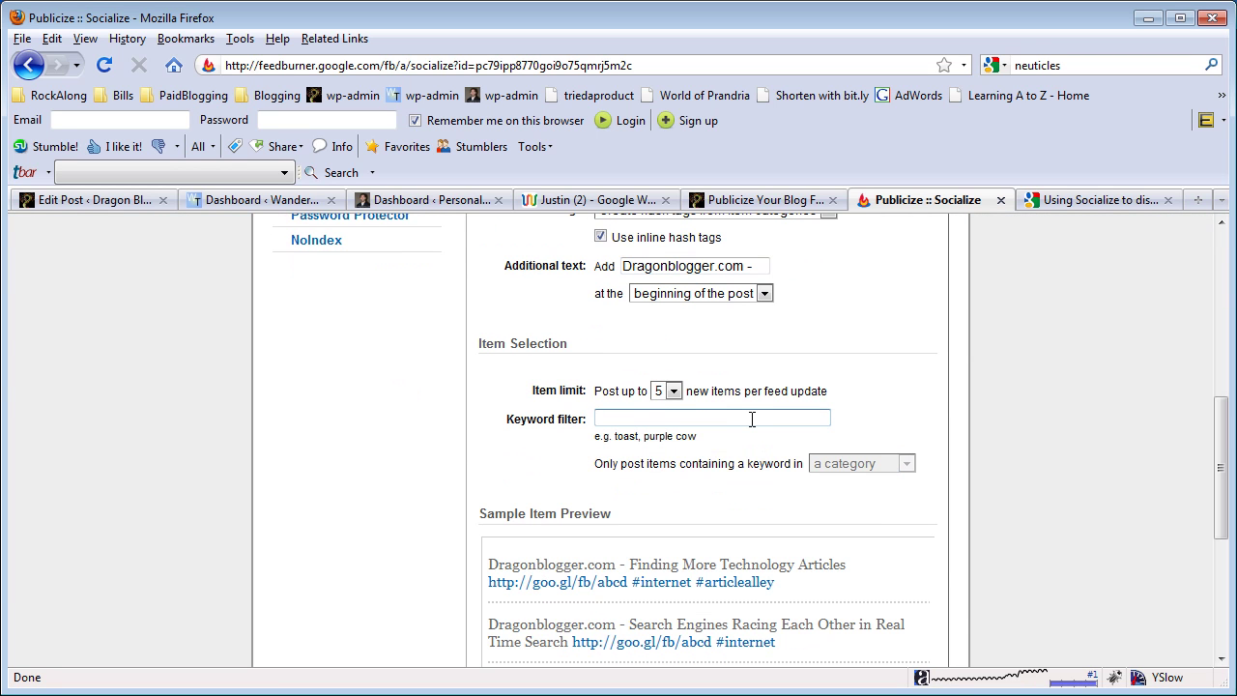
scroll(754, 418, up, 4)
scroll(701, 406, down, 9)
scroll(701, 399, down, 2)
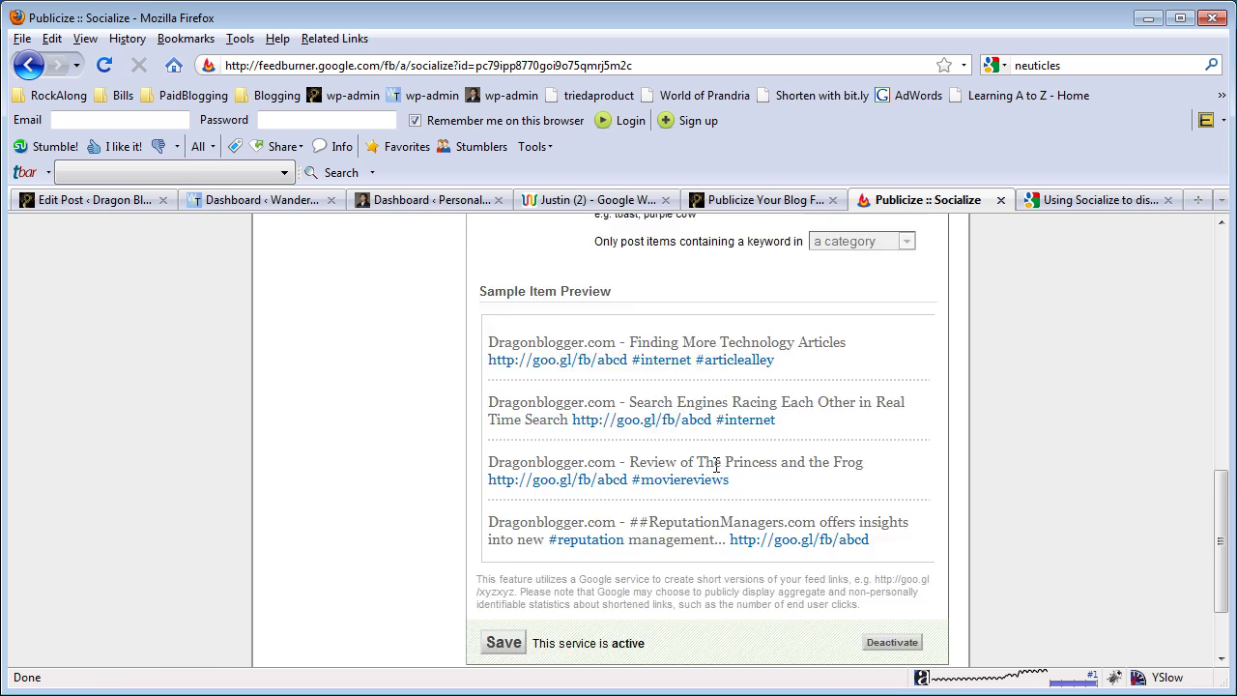
scroll(720, 484, up, 3)
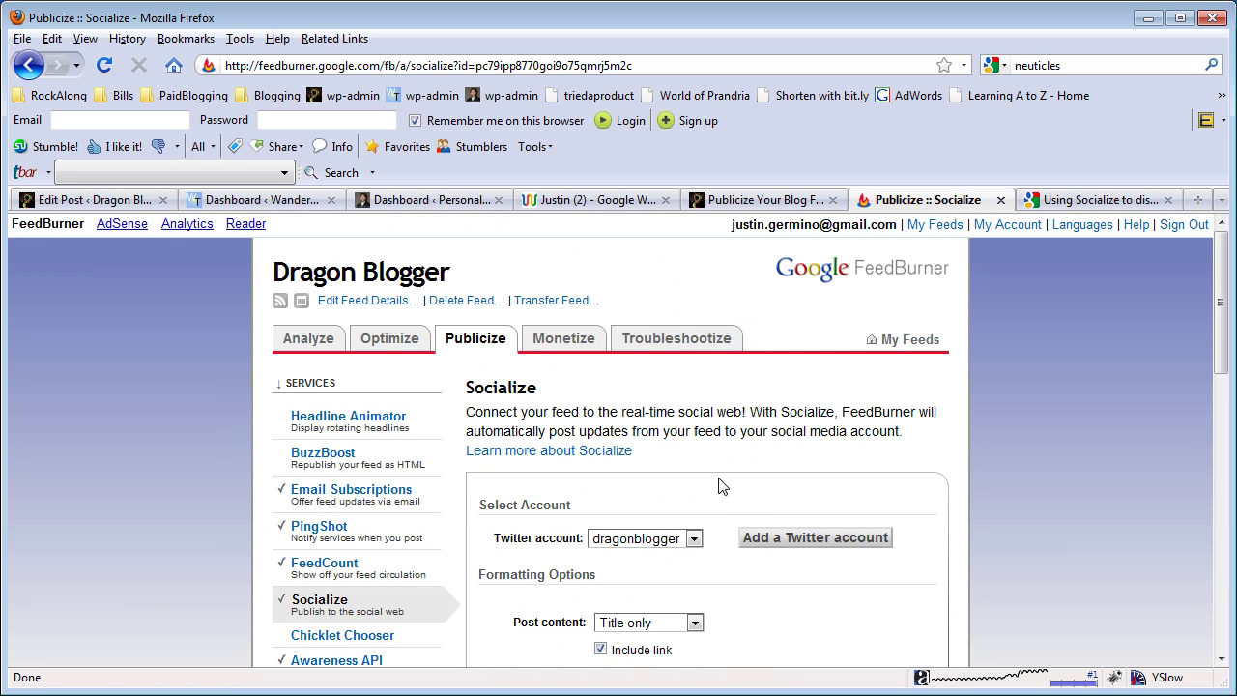
Navigate from My Feeds to The Chef's Cookbook's Publicize Socialize service
click(936, 227)
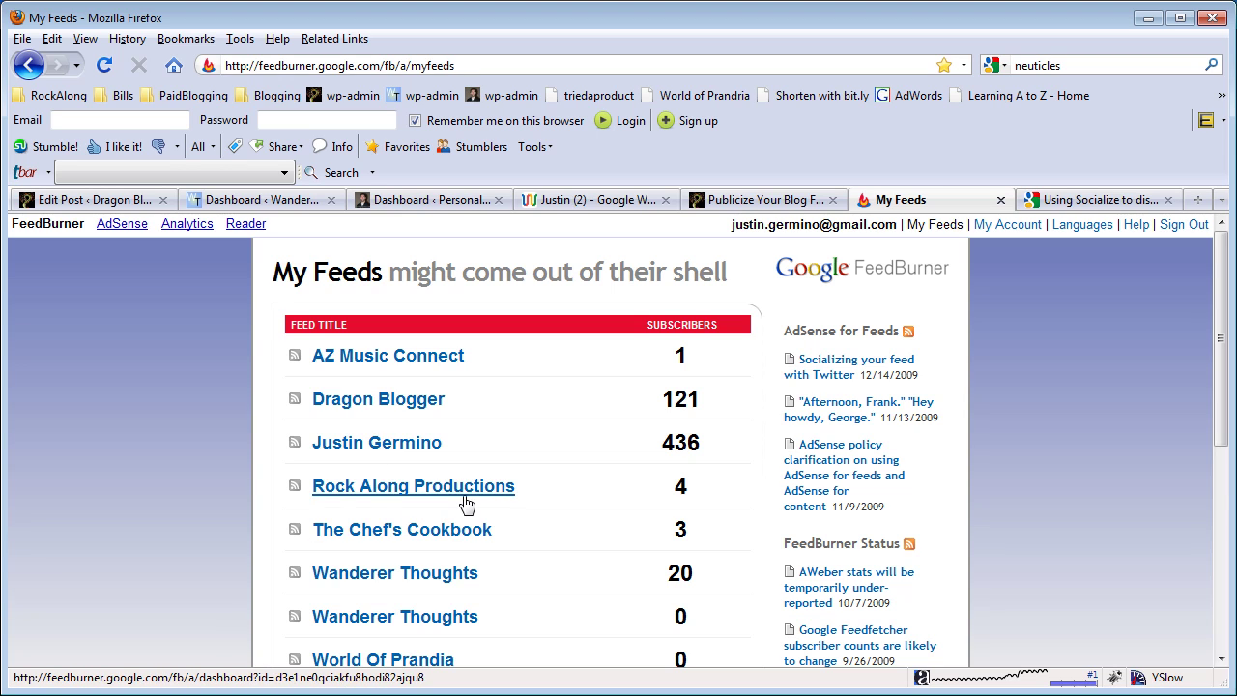
scroll(459, 503, down, 2)
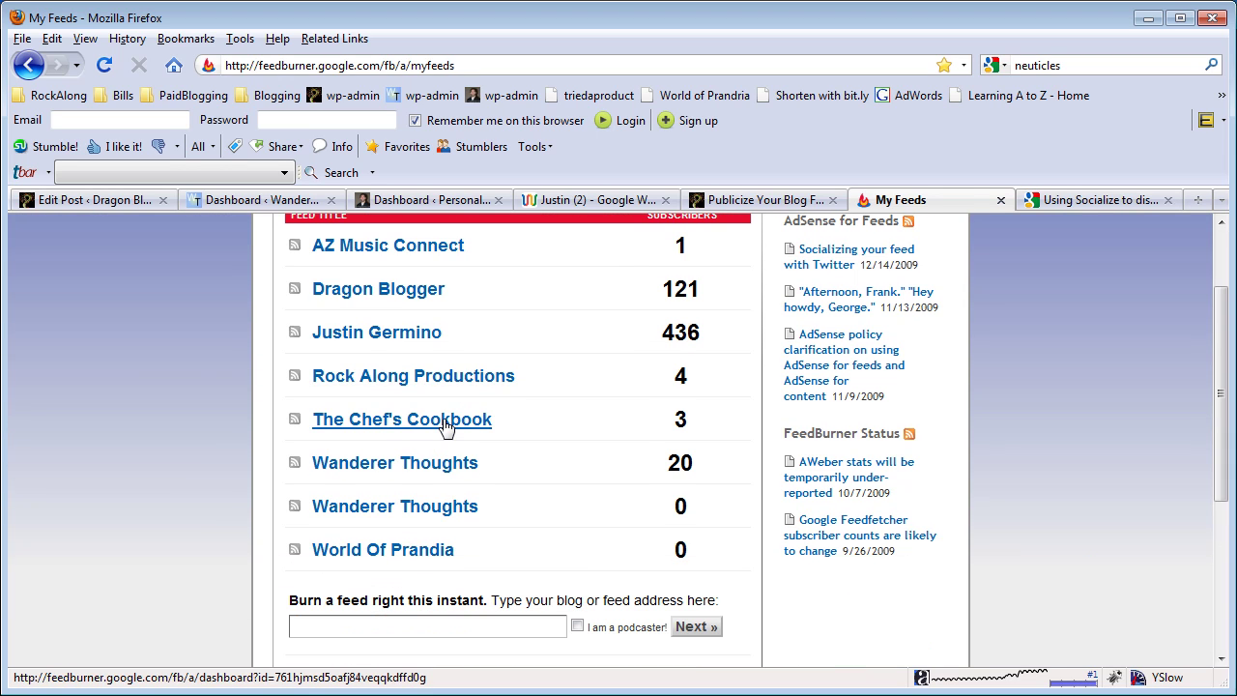
click(441, 420)
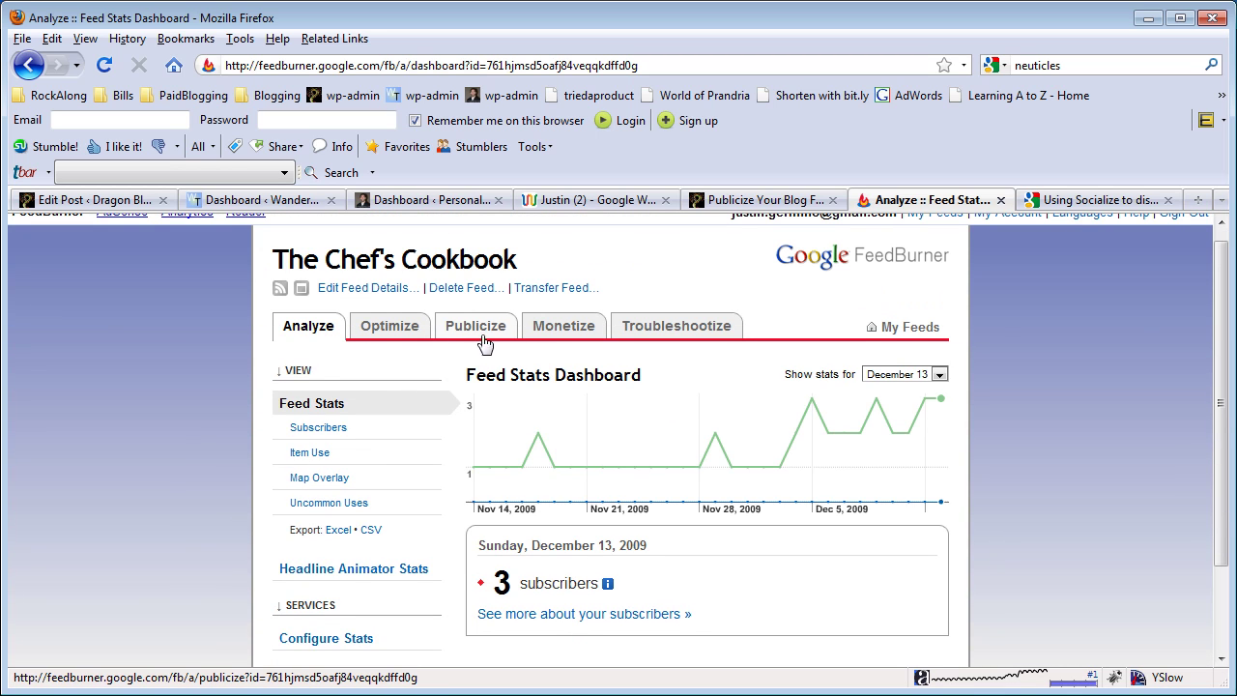
click(474, 329)
scroll(378, 533, down, 2)
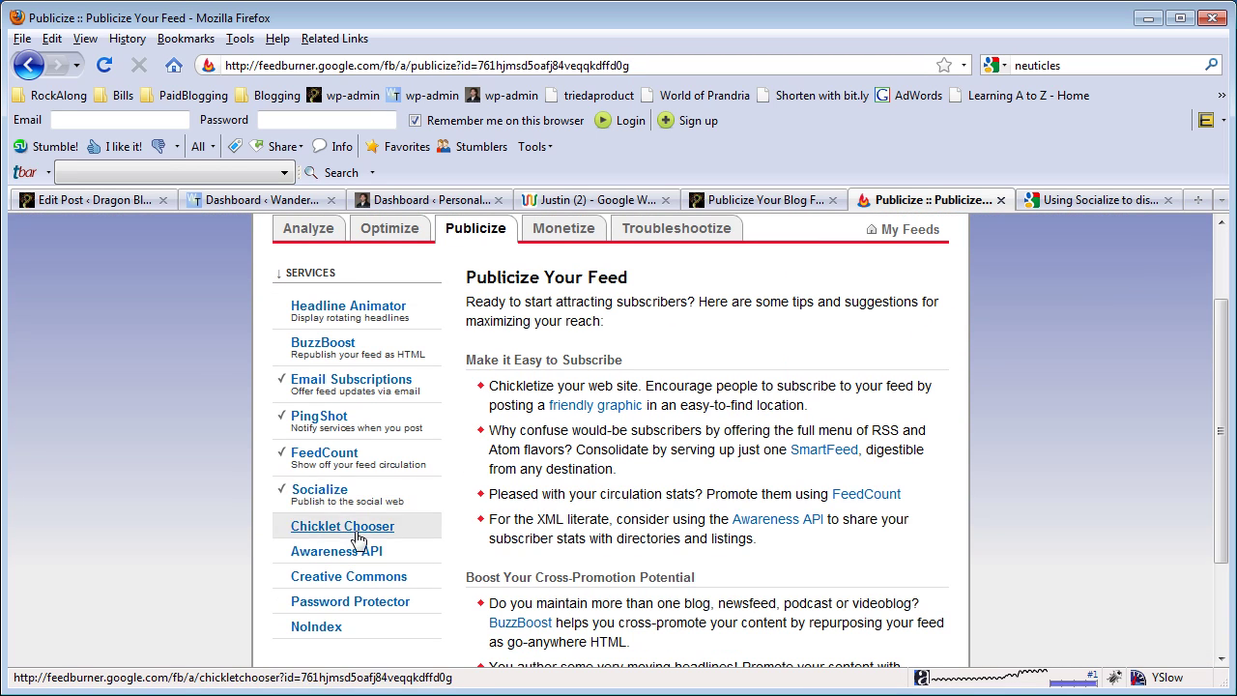
click(312, 495)
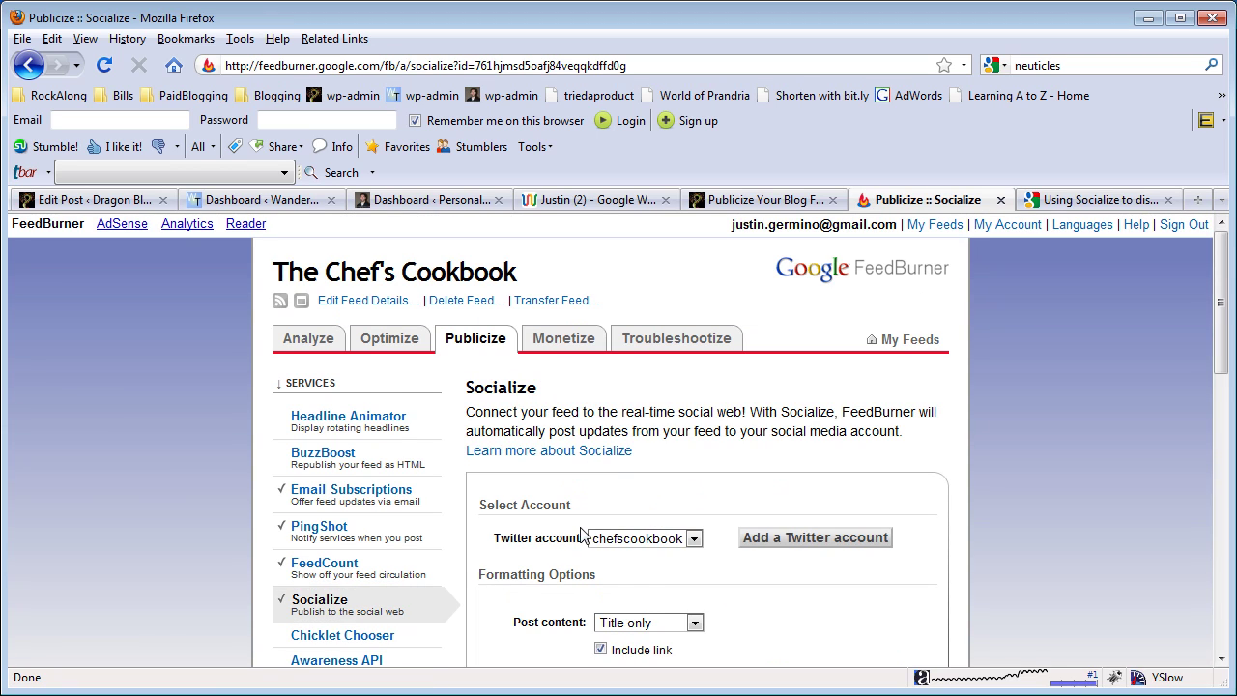
Keep chefscookbook as the Twitter account and review the 'The Chefs Cookbook -' post prefix
click(631, 541)
click(631, 547)
scroll(663, 551, down, 3)
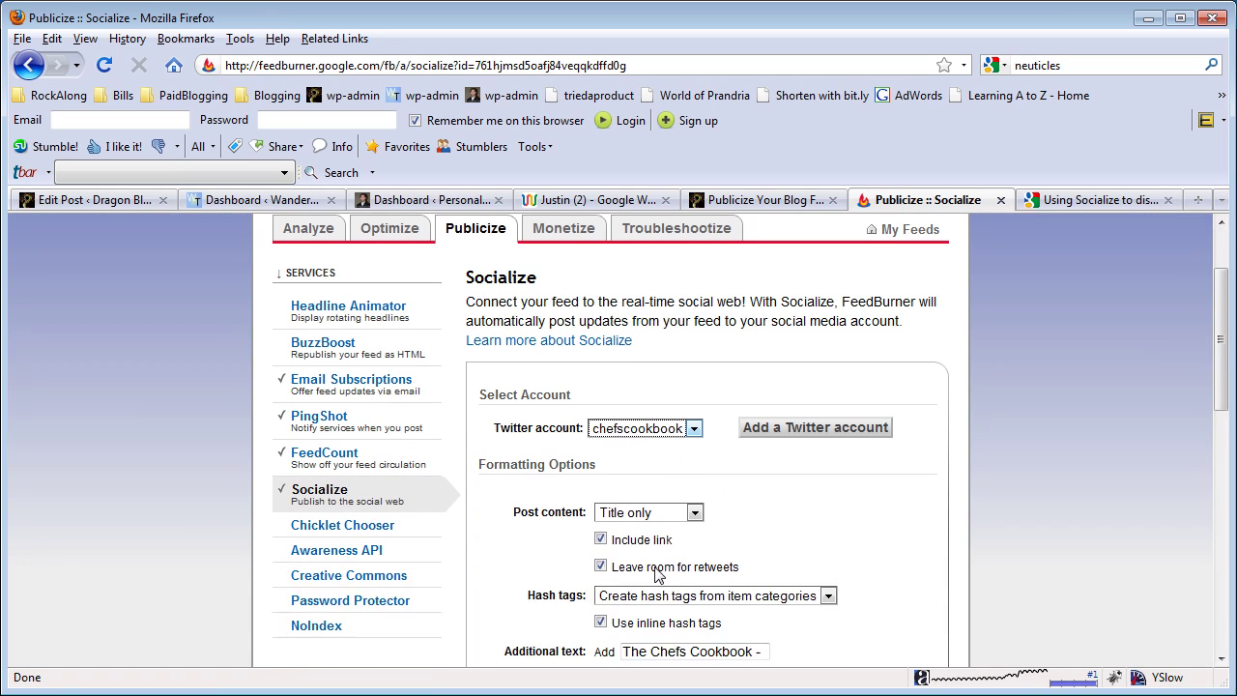
scroll(643, 484, down, 2)
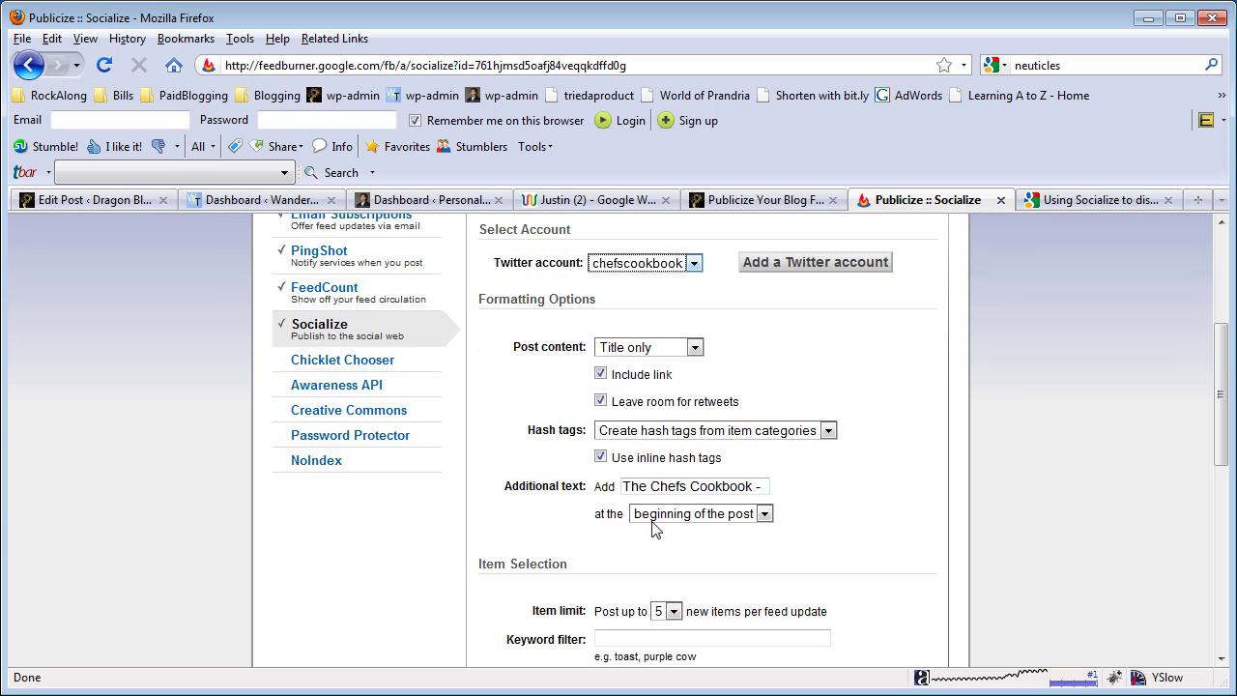
scroll(710, 546, down, 1)
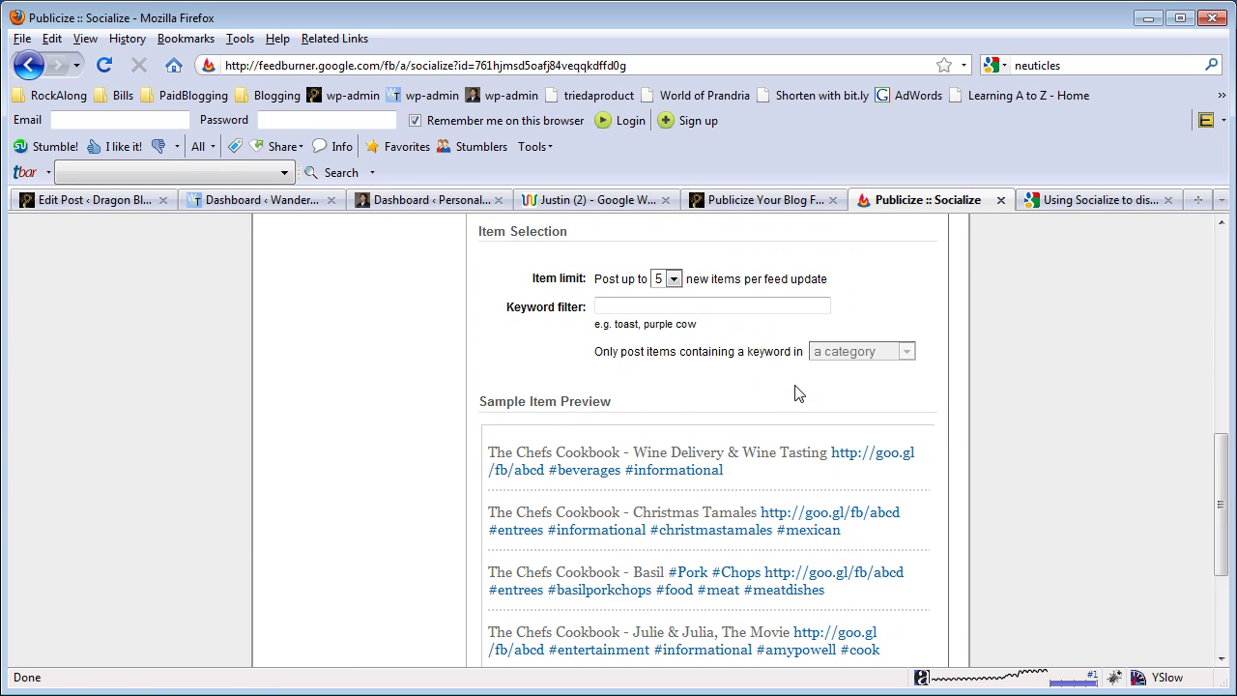
scroll(802, 391, up, 2)
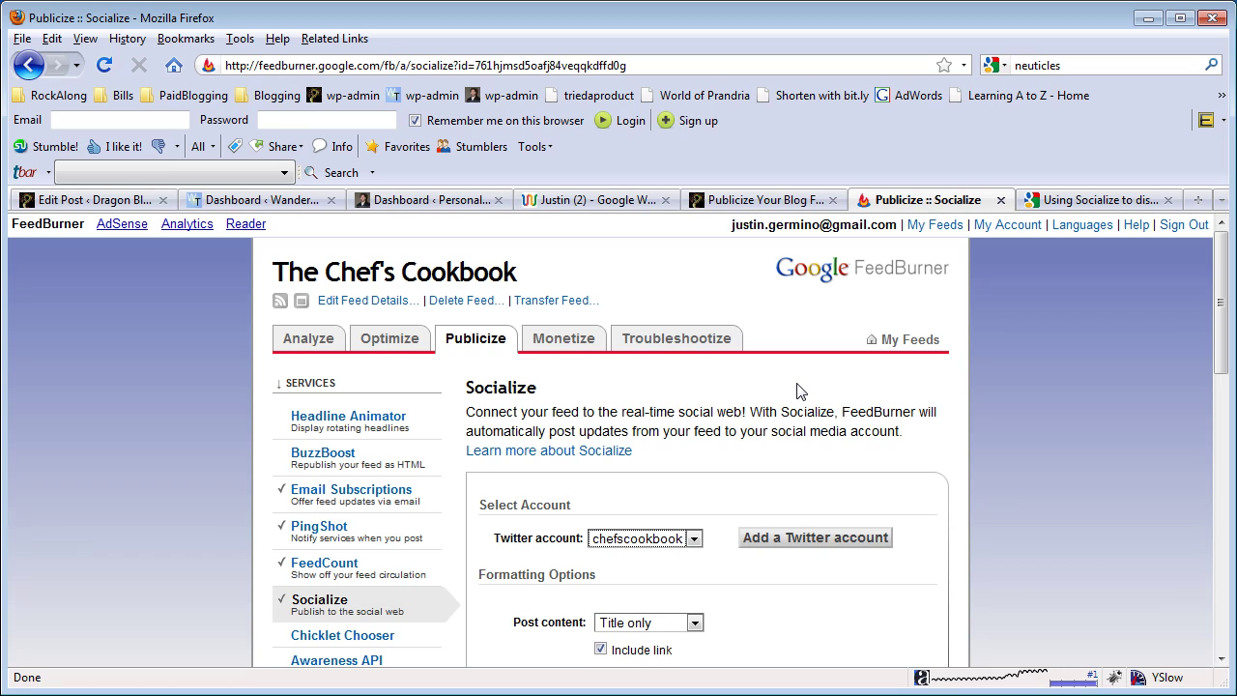